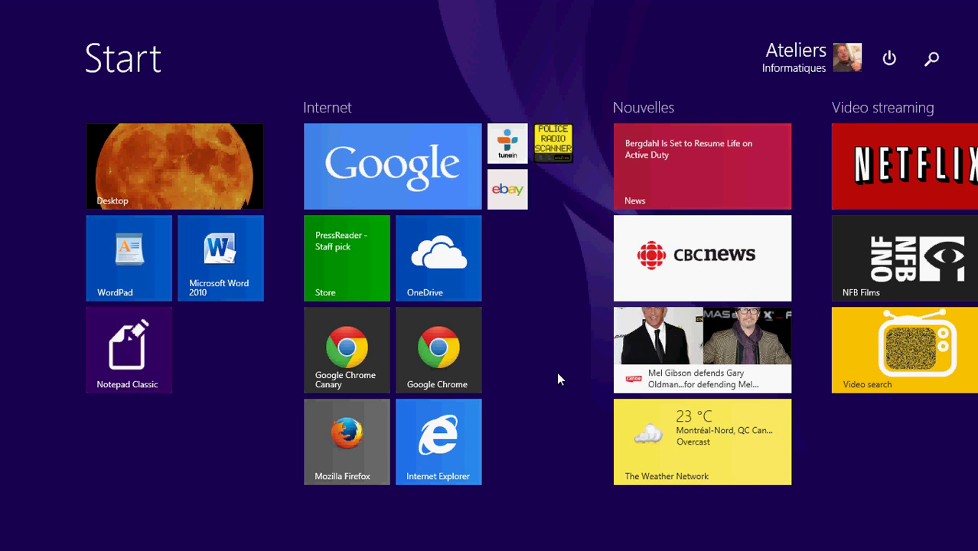
# - Look over the Start screen tiles and background, view the desktop wallpaper, and return to Start
pyautogui.scroll(-10, 557, 372)
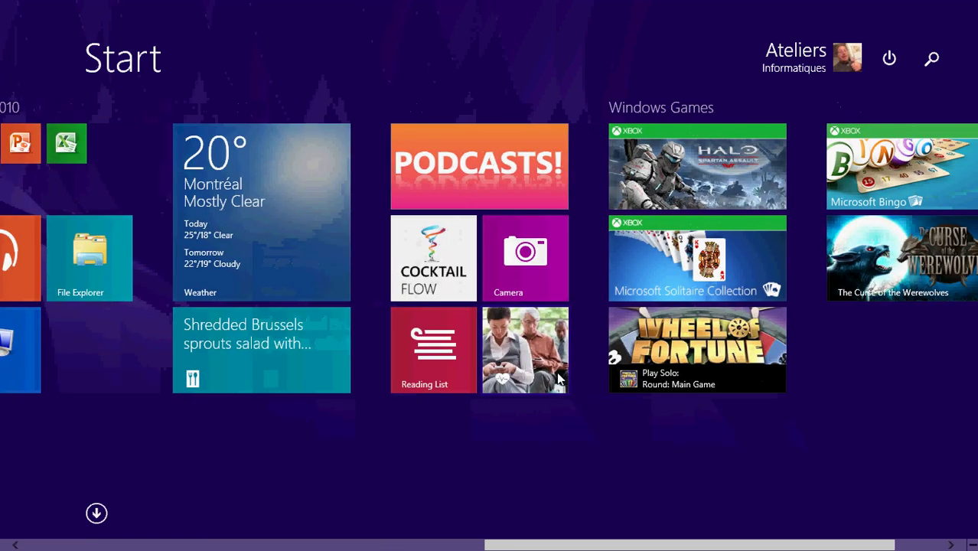
pyautogui.scroll(10, 558, 378)
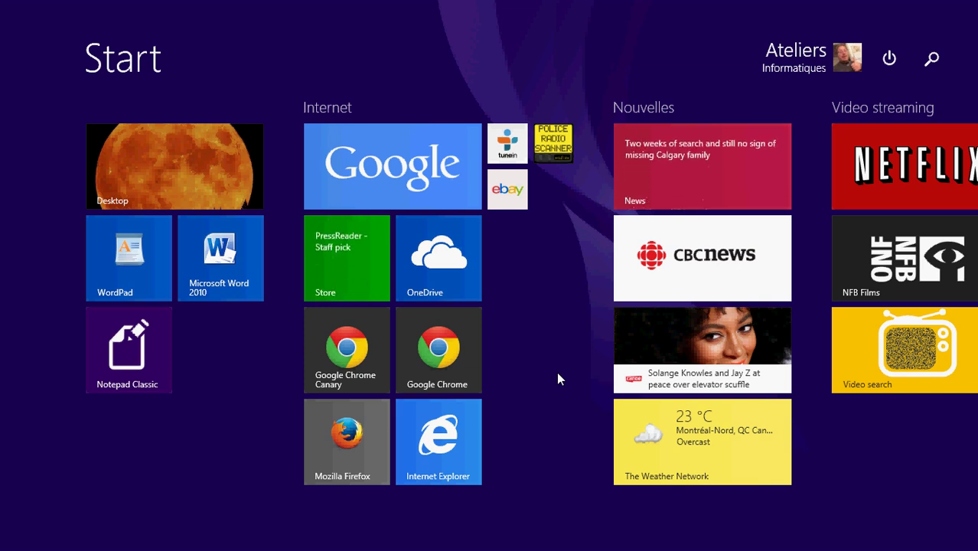
pyautogui.click(174, 166)
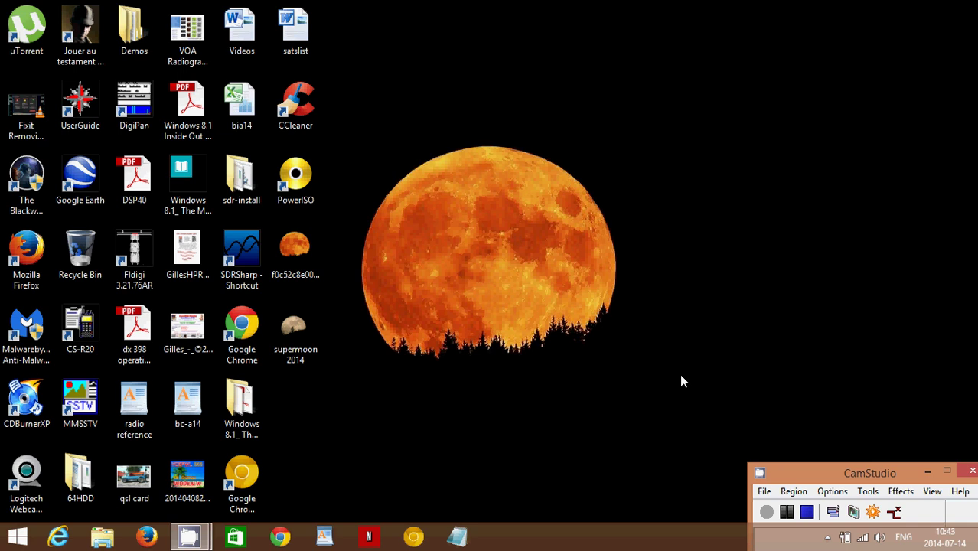
pyautogui.press('super')
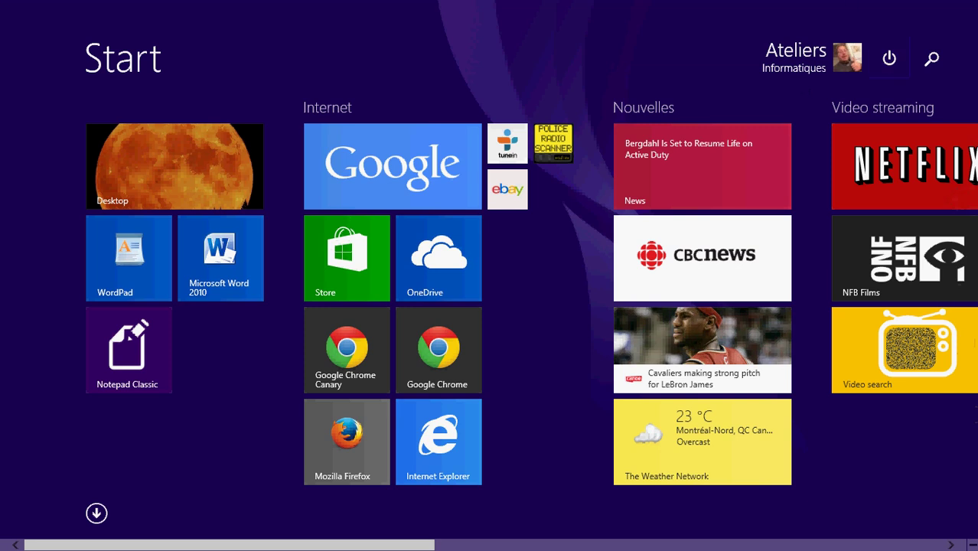
# - Search everywhere for "background" and open the setting "Change the background and colors on Start"
pyautogui.moveTo(977, 3)
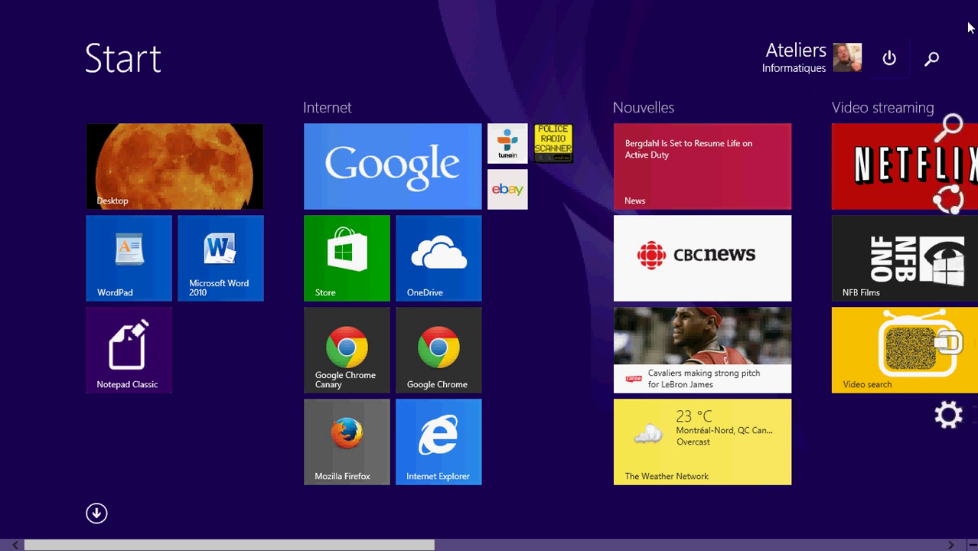
pyautogui.click(953, 133)
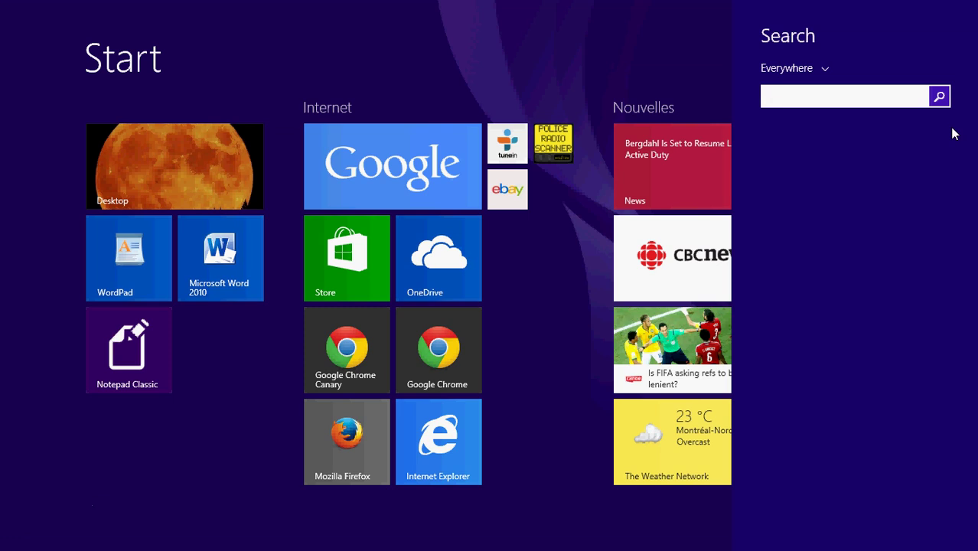
pyautogui.write('ba')
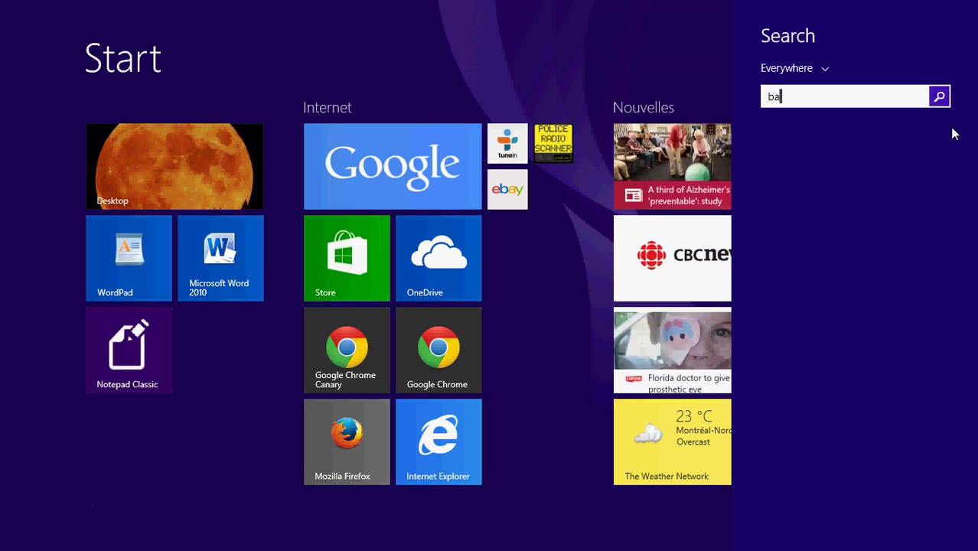
pyautogui.write('ckground')
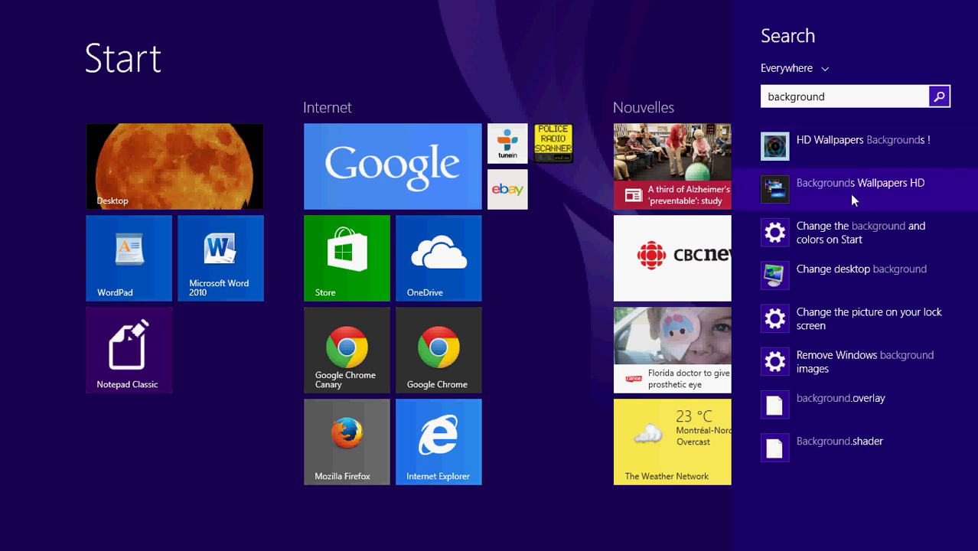
pyautogui.click(843, 233)
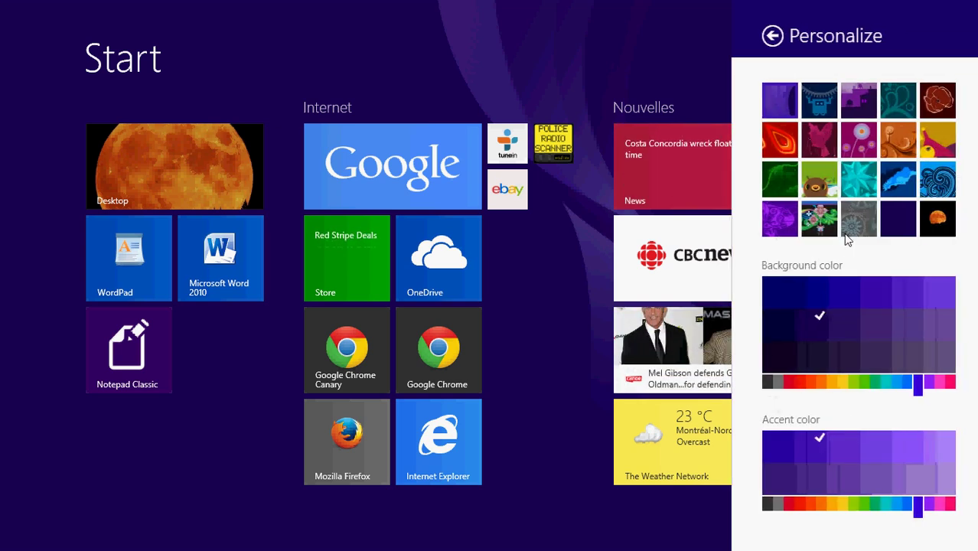
# - Set the Start screen background to the desktop wallpaper and close the personalization settings
pyautogui.click(938, 221)
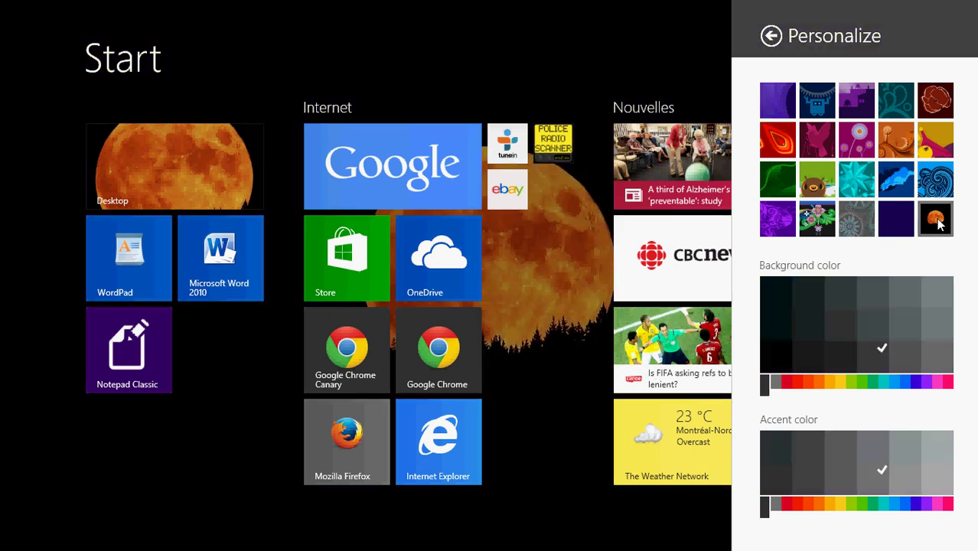
pyautogui.click(478, 46)
pyautogui.scroll(-1, 604, 77)
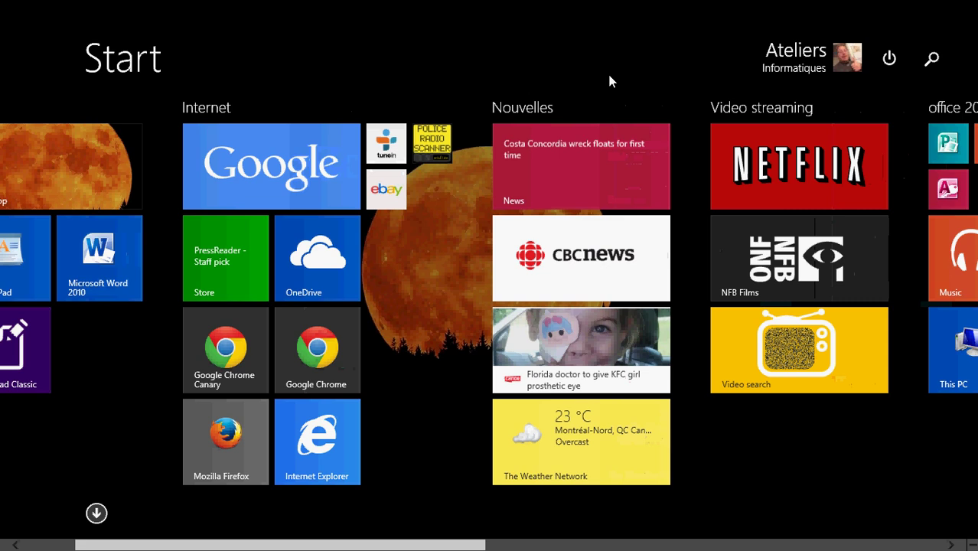
pyautogui.scroll(-6, 609, 81)
pyautogui.scroll(7, 609, 81)
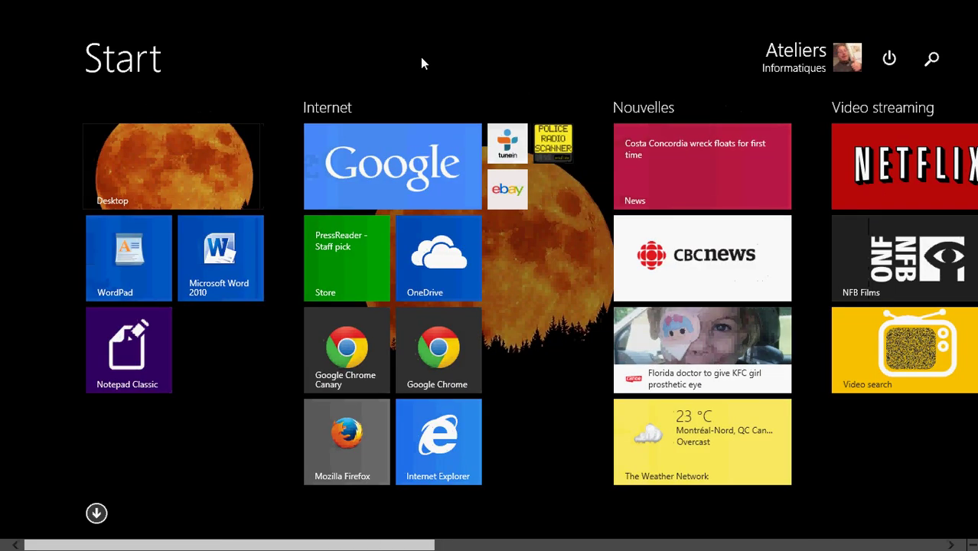
# - Go to the desktop and set the "supermoon 2014" picture as the desktop background
pyautogui.click(230, 145)
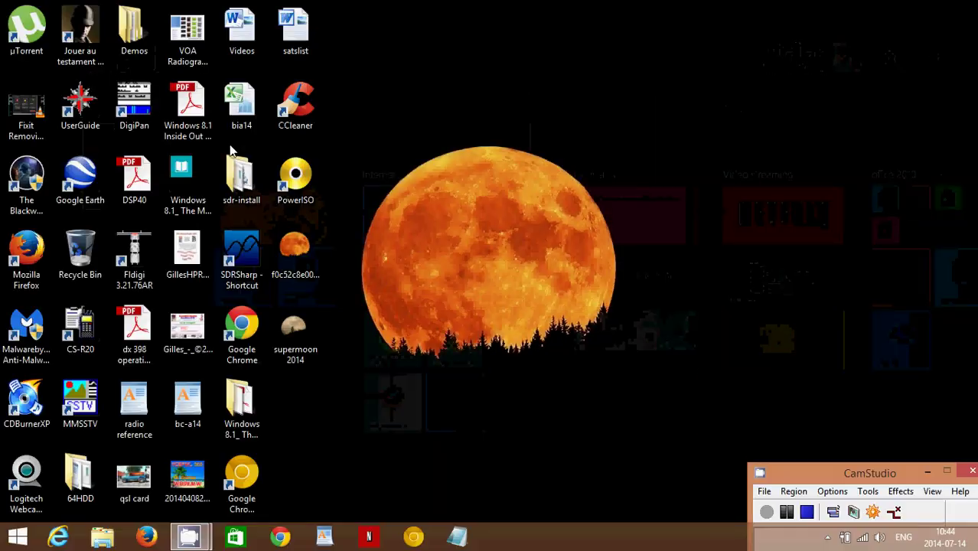
pyautogui.rightClick(294, 335)
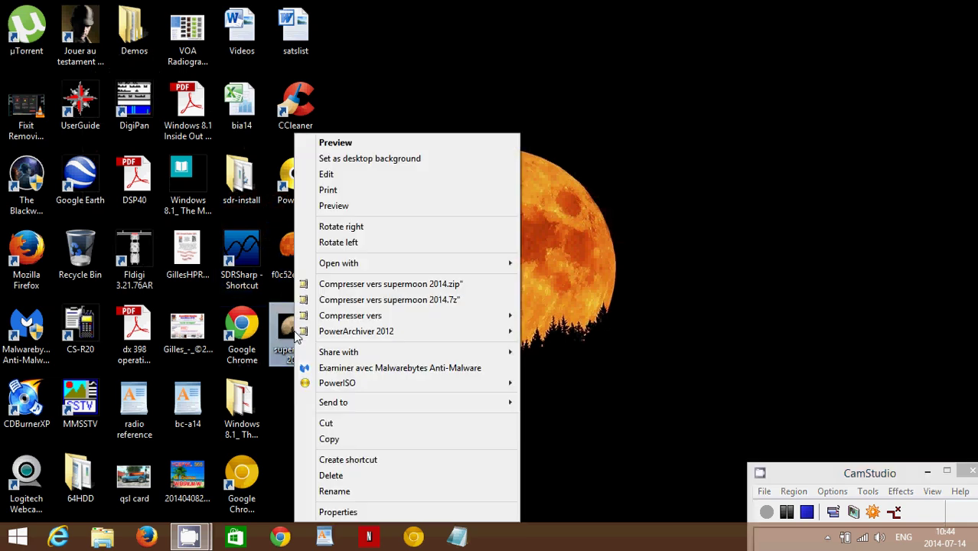
pyautogui.click(445, 160)
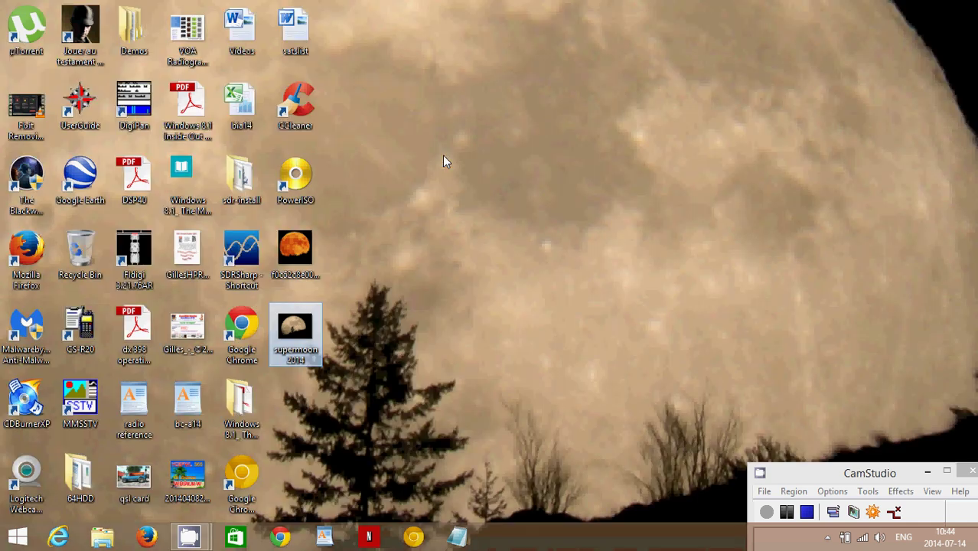
# - Return to the Start screen and examine its background behind all the tile groups
pyautogui.press('super')
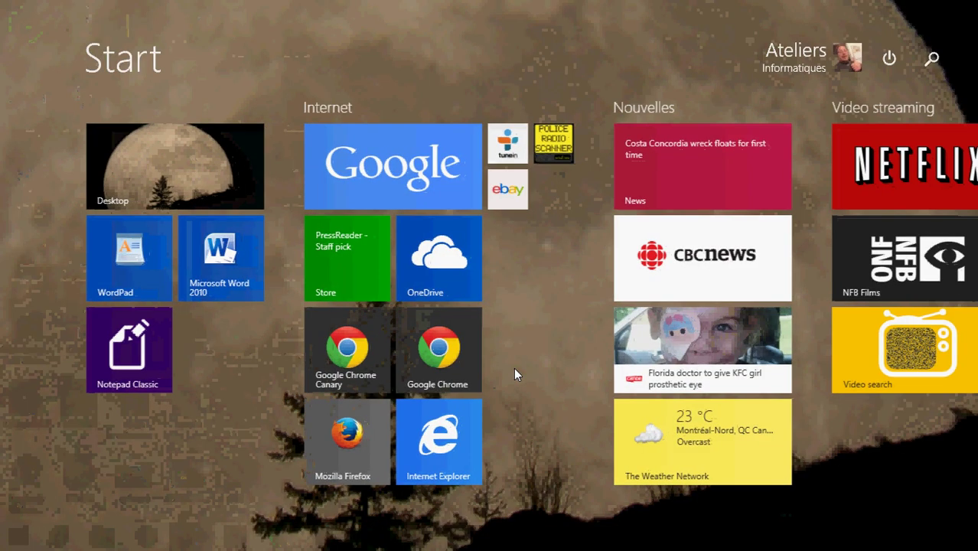
pyautogui.scroll(-2, 515, 375)
pyautogui.scroll(-10, 515, 374)
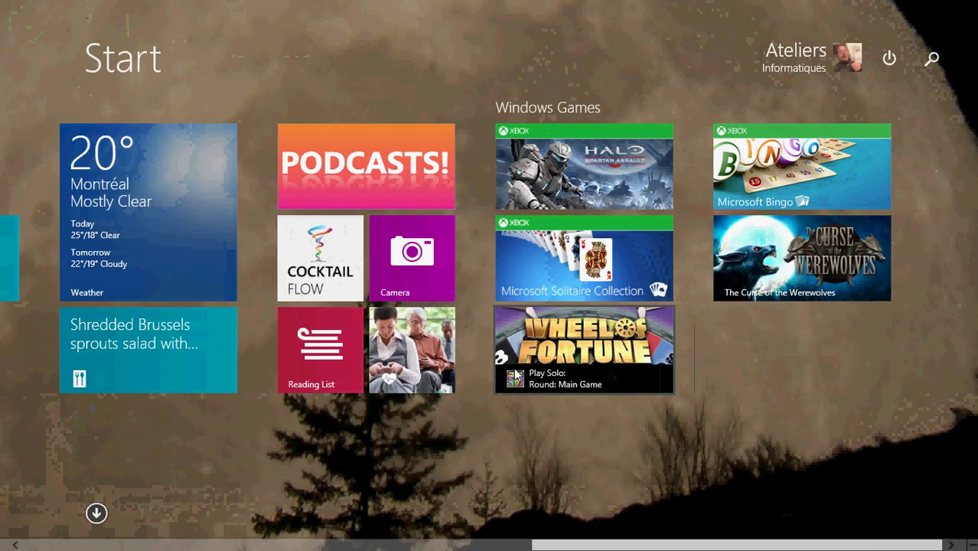
pyautogui.scroll(12, 515, 374)
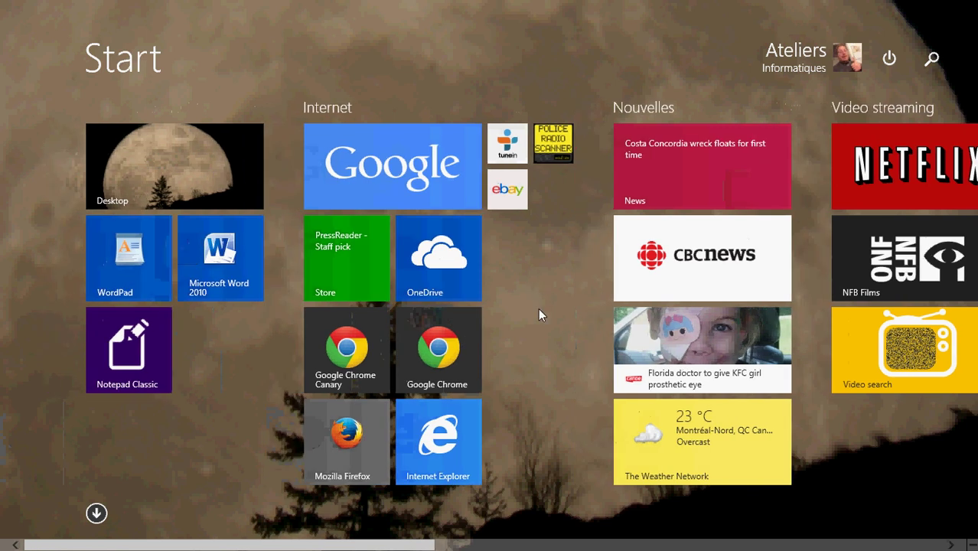
pyautogui.scroll(-5, 538, 310)
pyautogui.scroll(5, 601, 480)
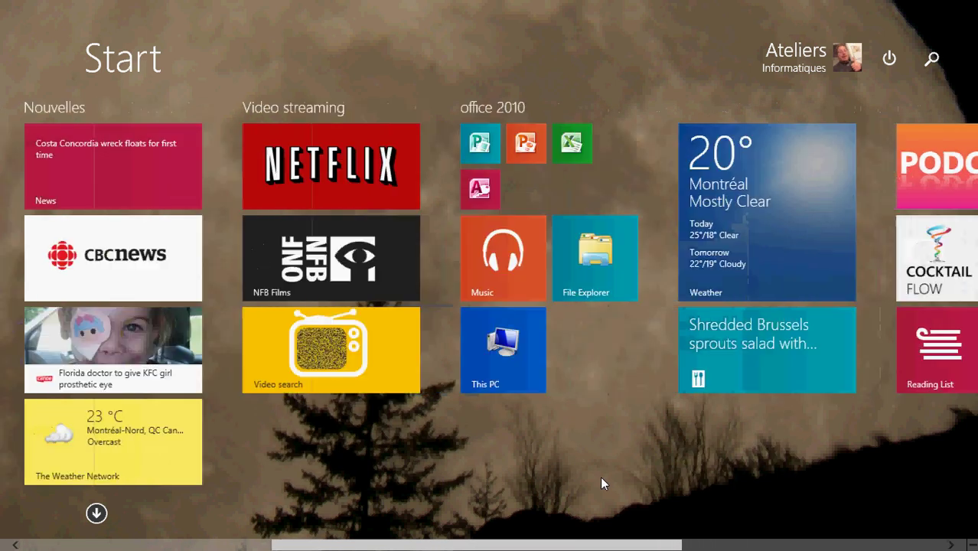
pyautogui.scroll(3, 602, 480)
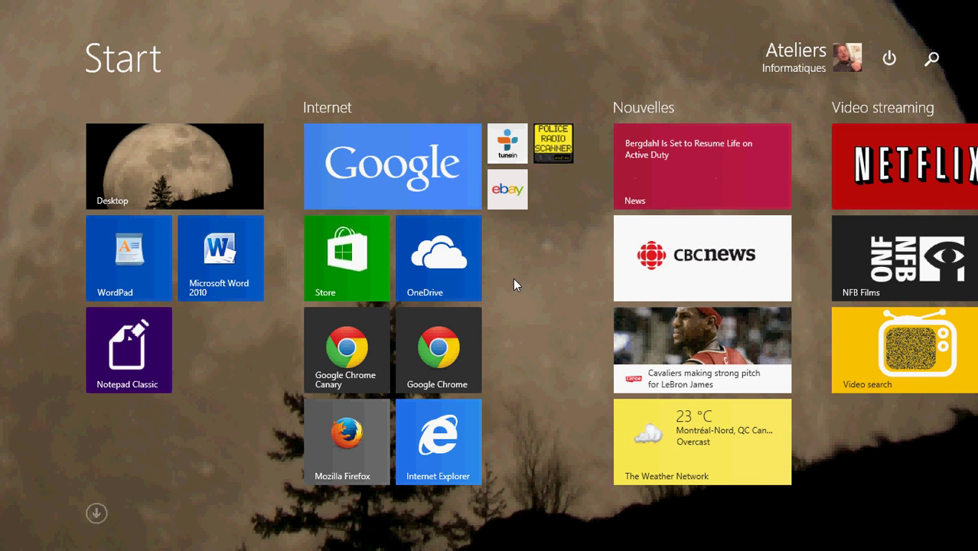
pyautogui.scroll(-3, 515, 282)
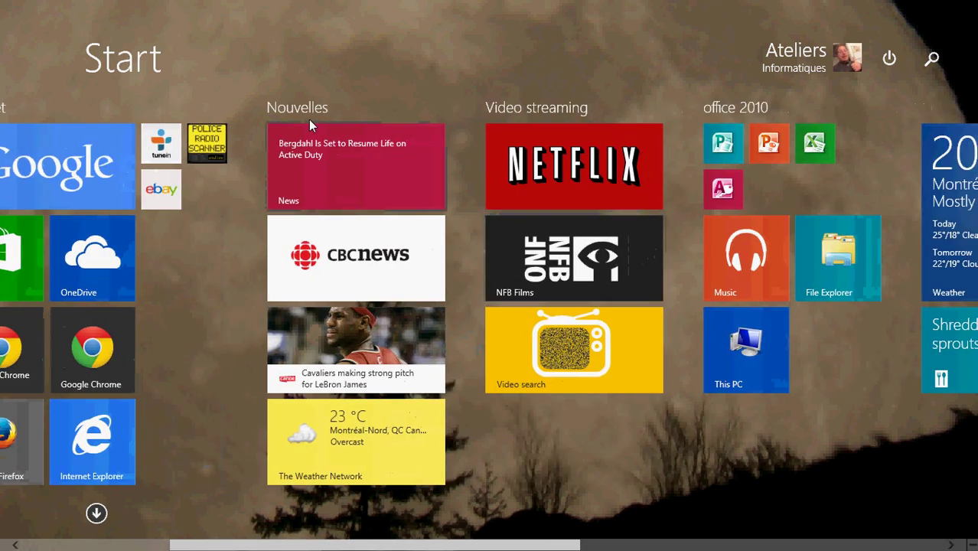
pyautogui.scroll(-7, 601, 376)
pyautogui.scroll(10, 601, 376)
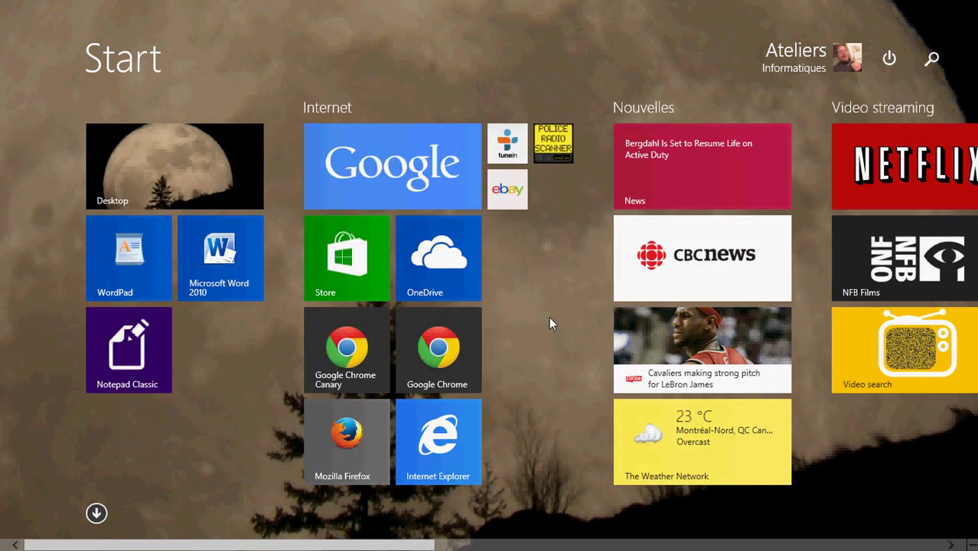
# - Search for "background", check the background picture in the Start background and color settings, close them and look over the tiles
pyautogui.moveTo(975, 3)
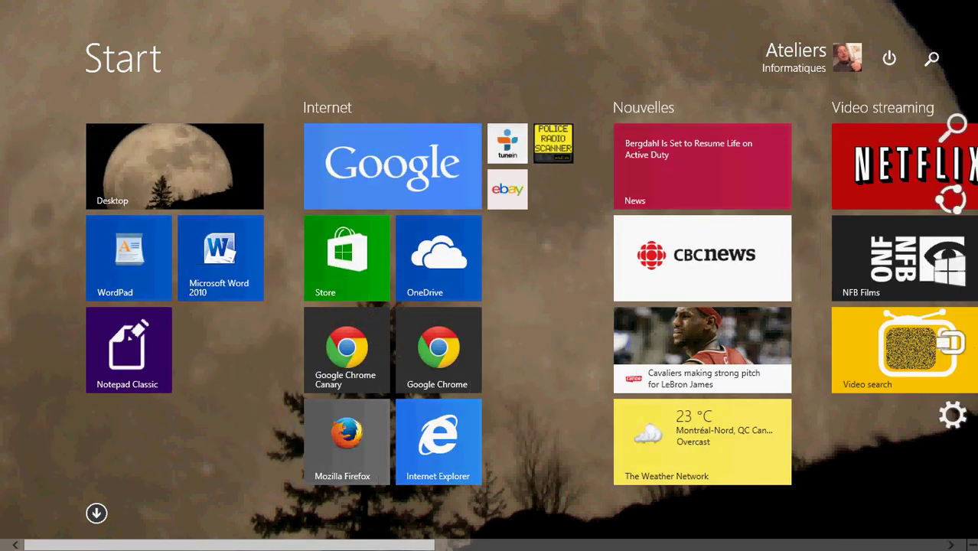
pyautogui.click(955, 130)
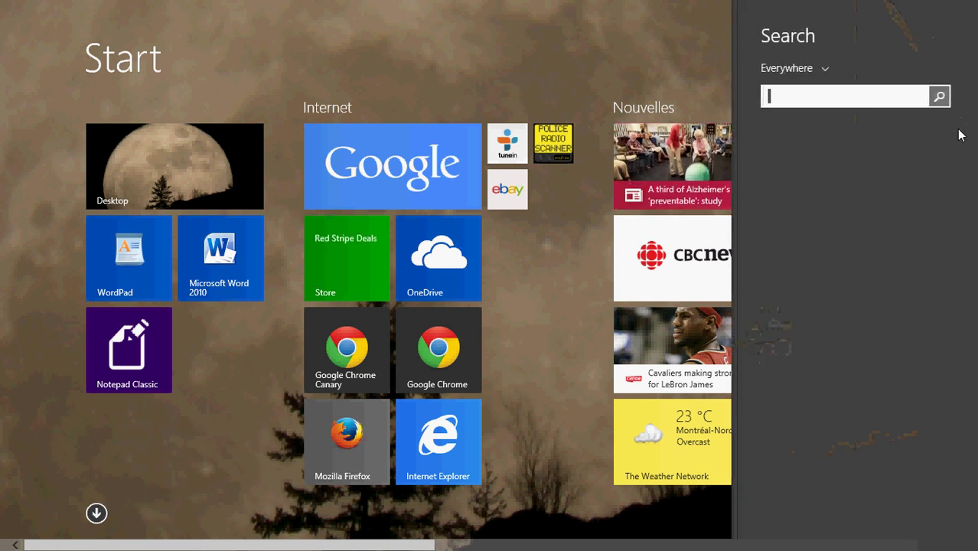
pyautogui.write('background')
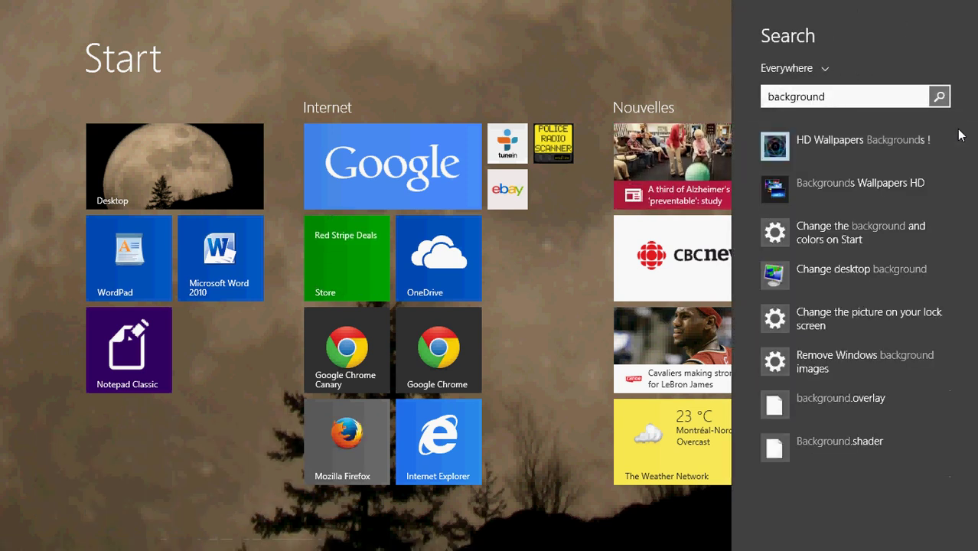
pyautogui.click(881, 241)
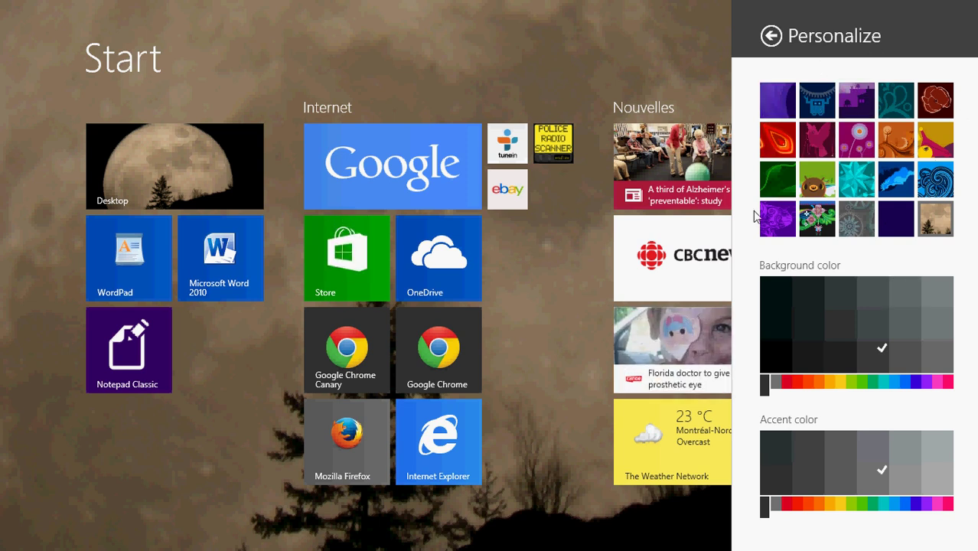
pyautogui.click(598, 55)
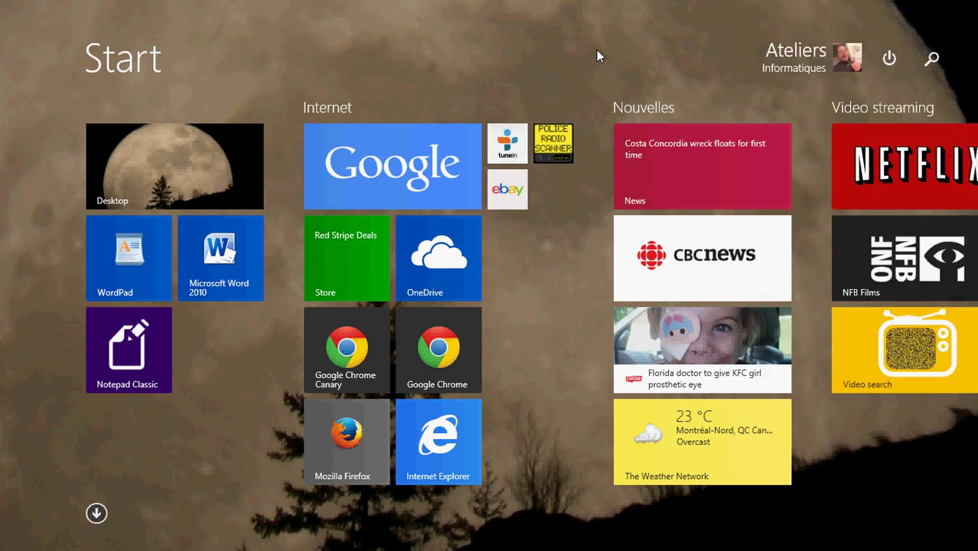
pyautogui.scroll(-5, 598, 55)
pyautogui.scroll(-3, 598, 55)
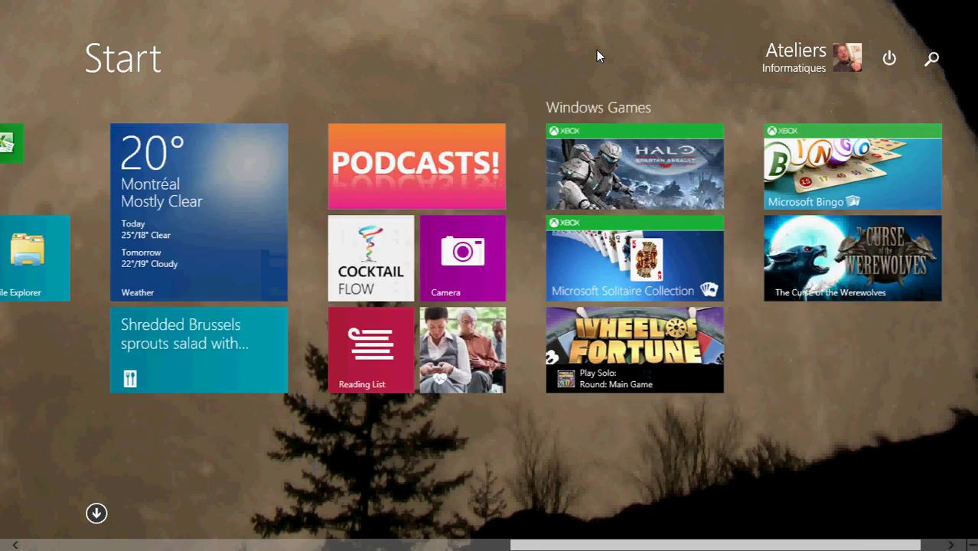
pyautogui.scroll(10, 598, 55)
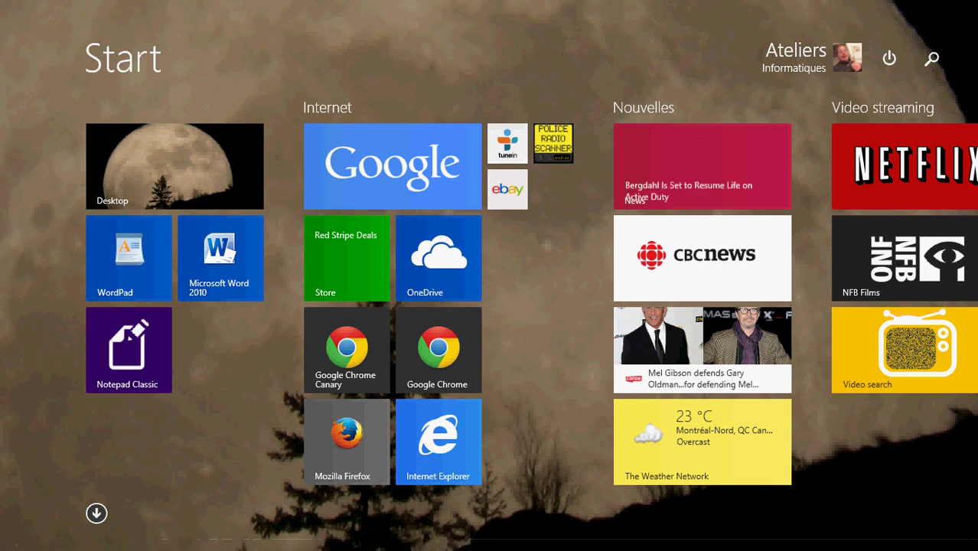
# - Find the Start background and color settings again by searching "background", view and close them, and go to the desktop
pyautogui.moveTo(976, 1)
pyautogui.click(946, 150)
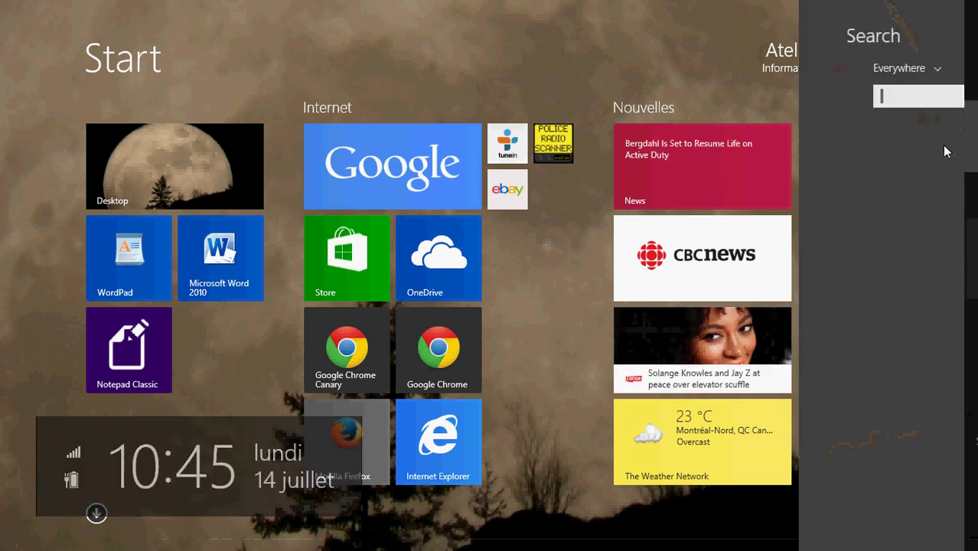
pyautogui.write('background')
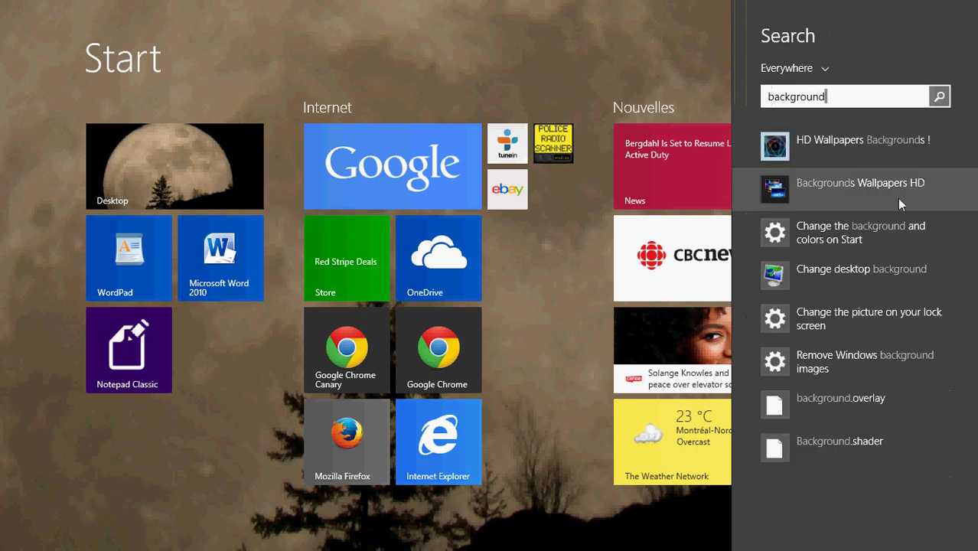
pyautogui.click(866, 226)
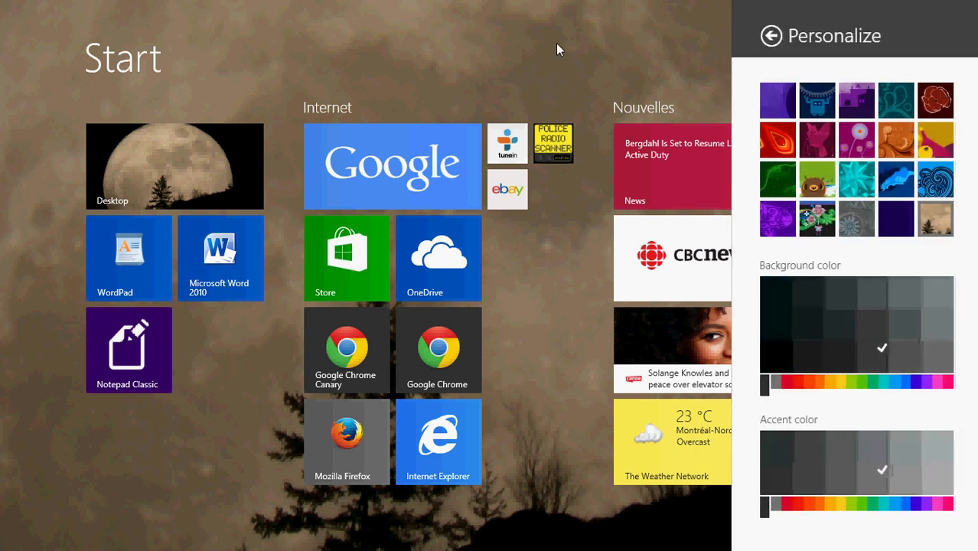
pyautogui.click(492, 70)
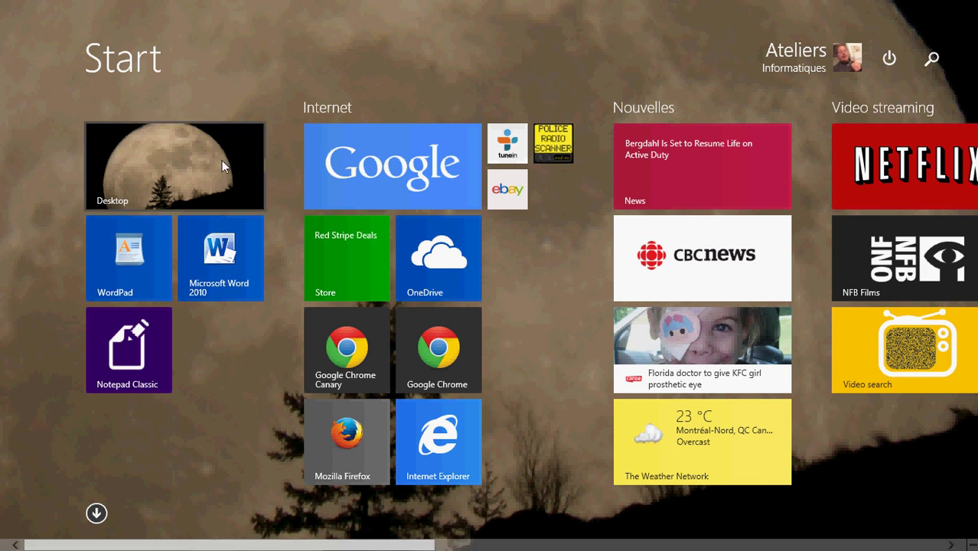
pyautogui.click(196, 162)
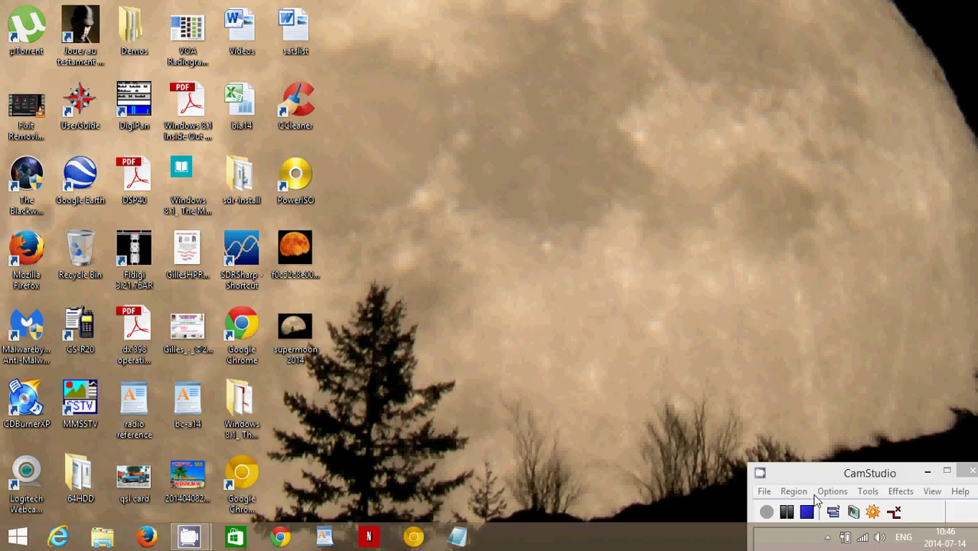